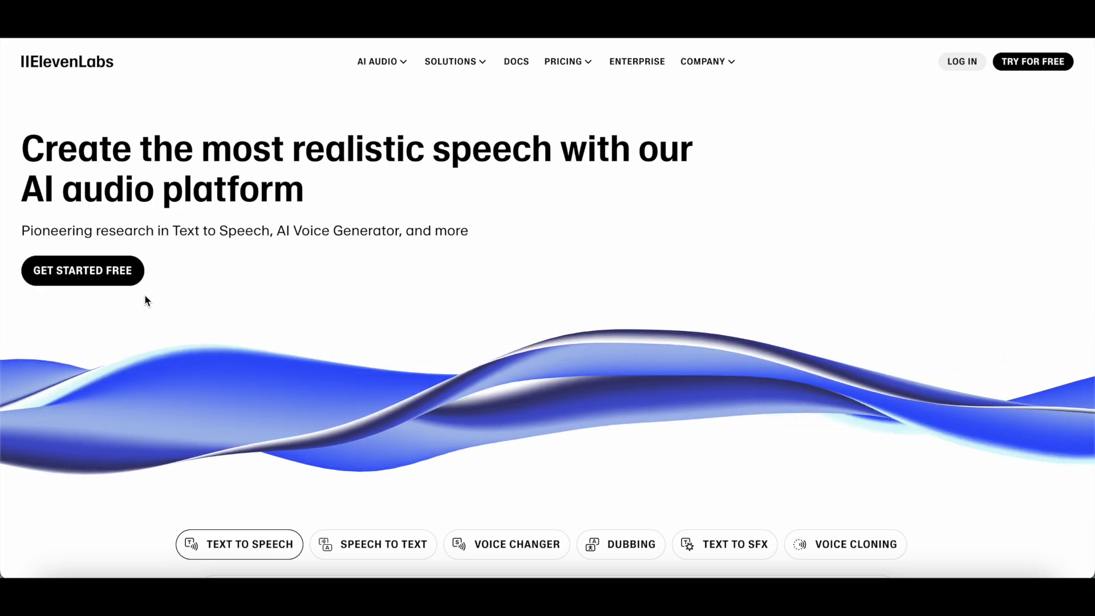
# - Start free sign-up from the ElevenLabs homepage via Get Started Free
pyautogui.click(65, 282)
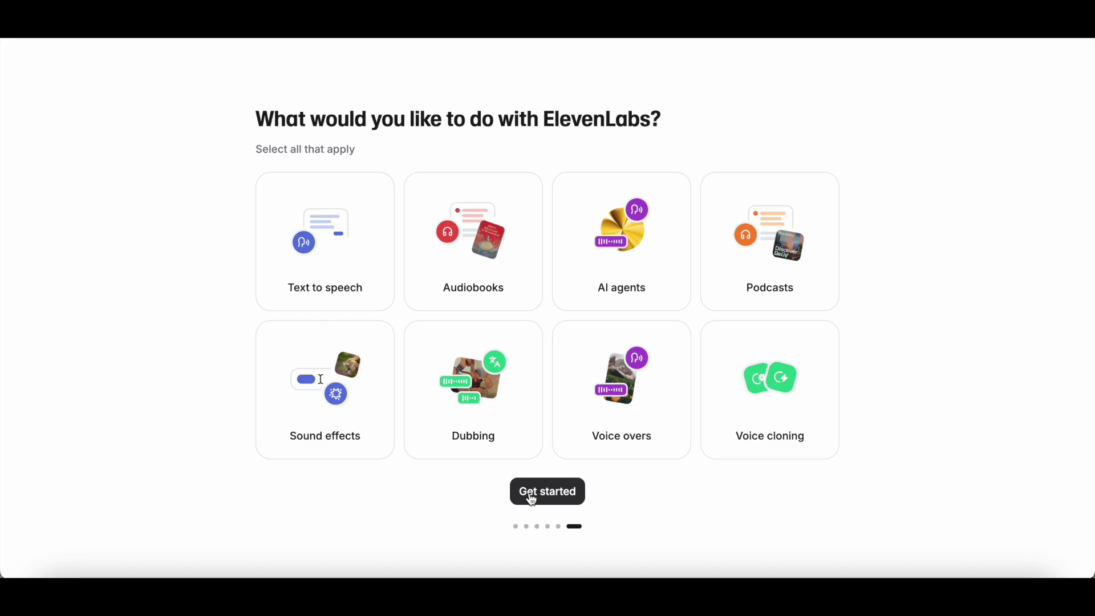
# - Finish onboarding and open the account menu showing 10,000 free credits
pyautogui.click(530, 494)
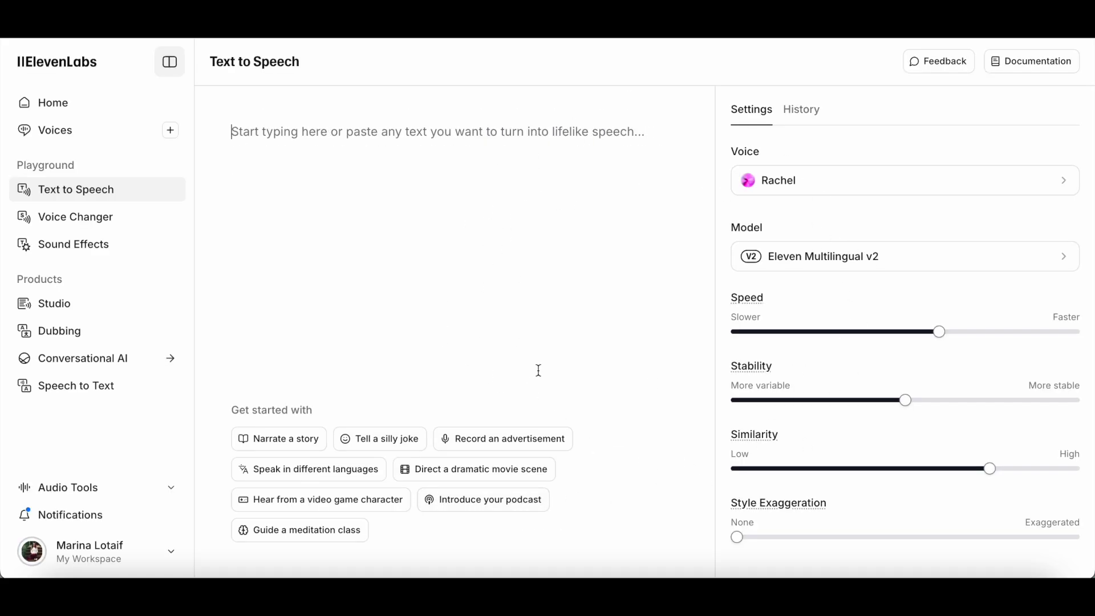
pyautogui.click(116, 540)
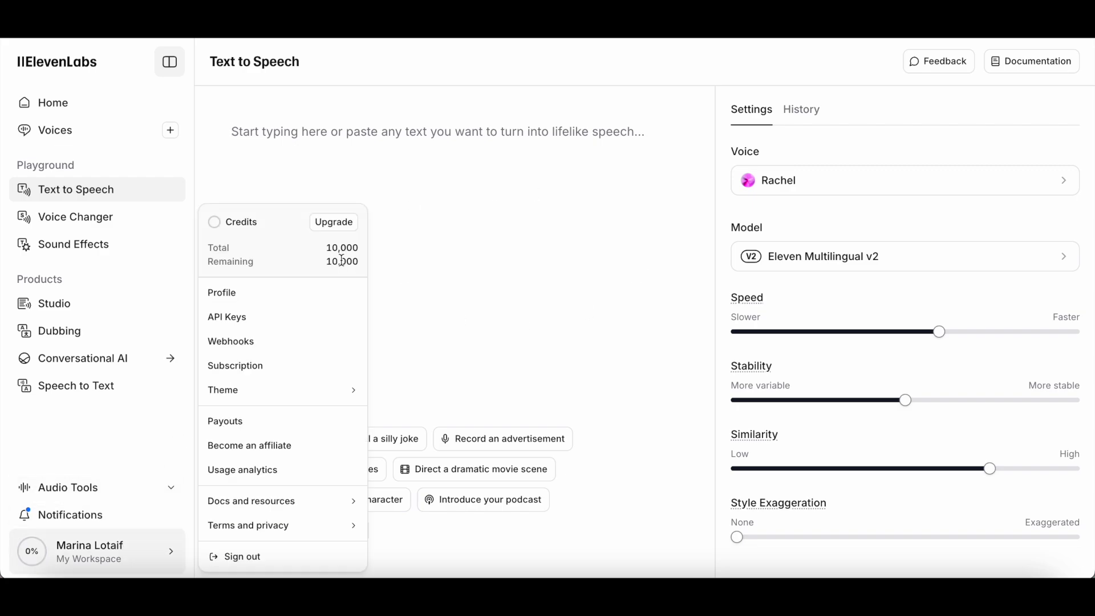
# - Review the Free plan and plan comparison under Subscription, then return to Text to Speech
pyautogui.click(271, 374)
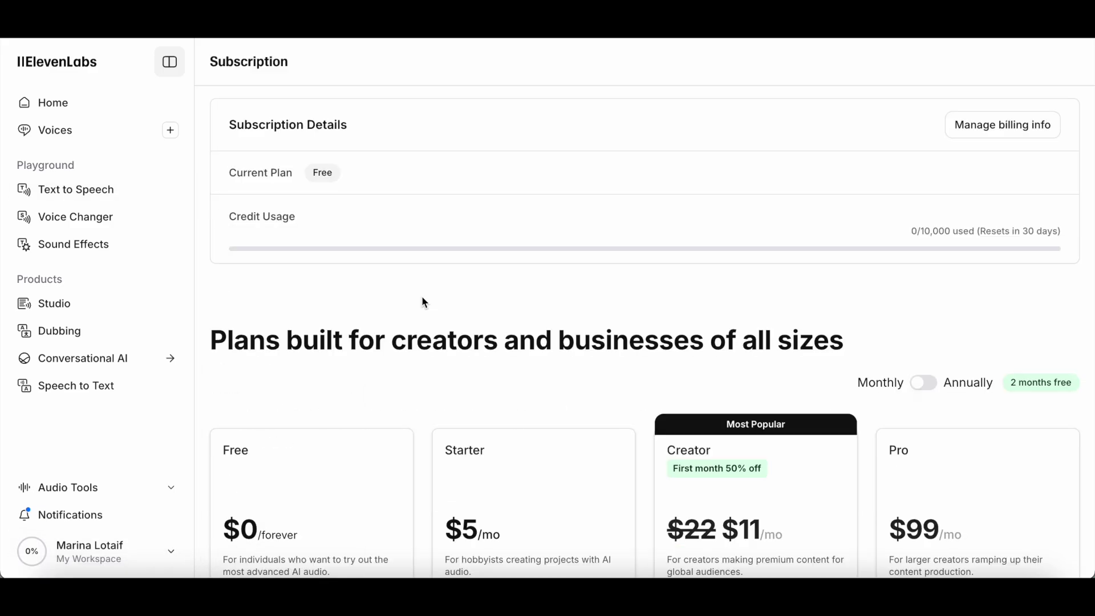
pyautogui.scroll(-1, 422, 302)
pyautogui.scroll(-2, 422, 302)
pyautogui.scroll(-3, 421, 301)
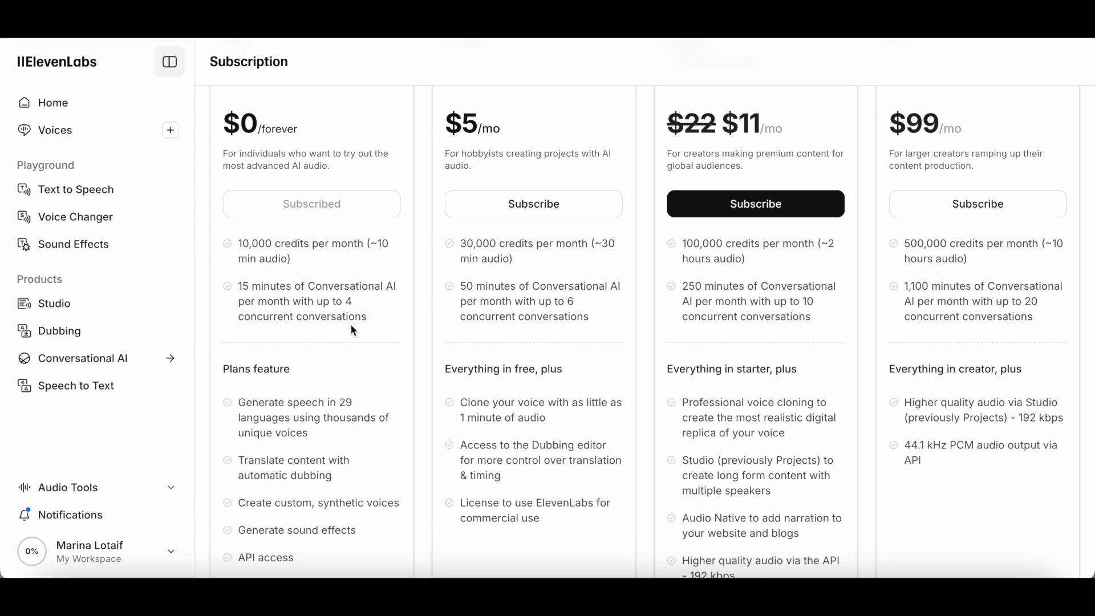
pyautogui.scroll(-2, 348, 324)
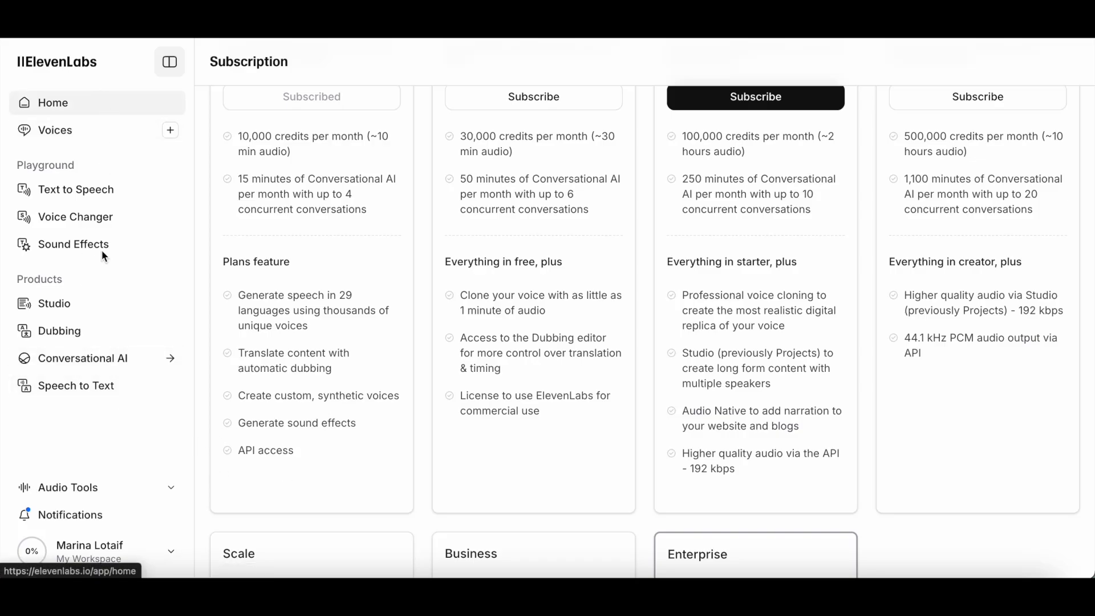
pyautogui.click(119, 191)
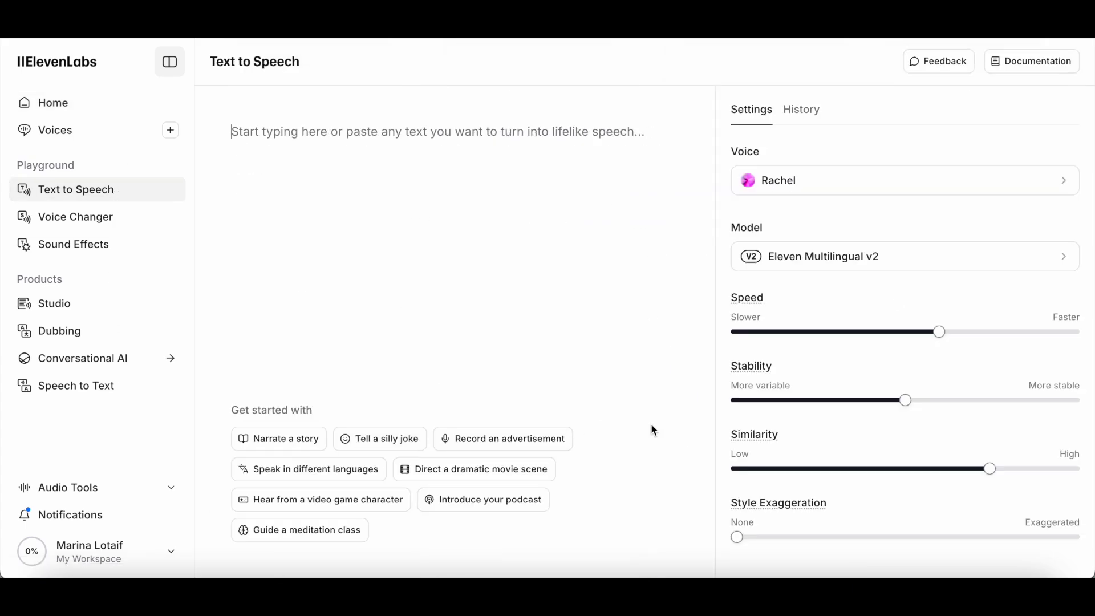